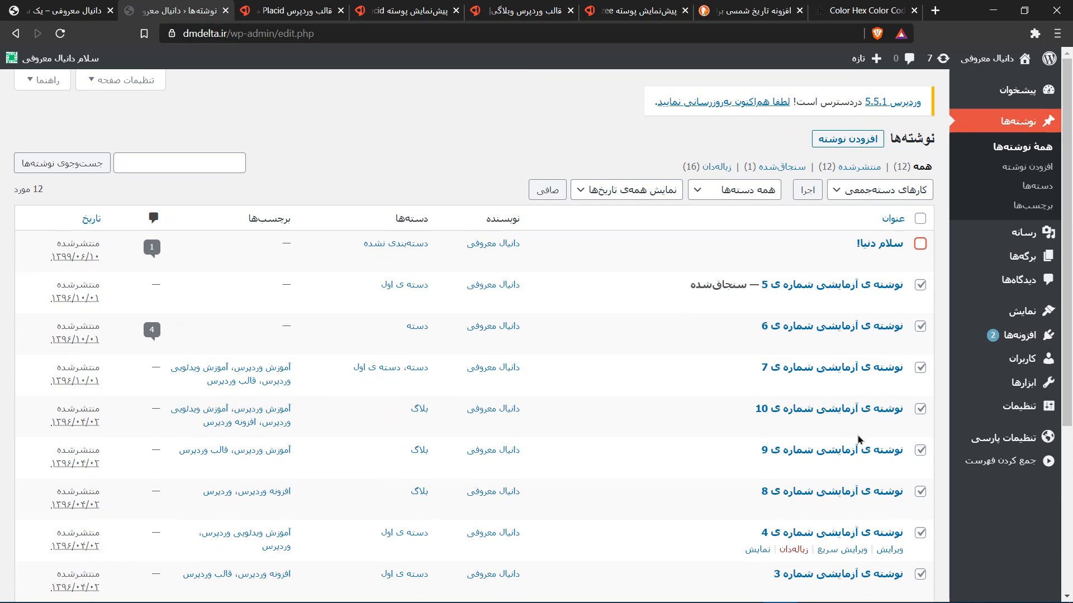
- Move all posts except the newest "سلام دنیا!" to the trash in bulk and reload the site's home page
click(920, 244)
click(921, 244)
scroll(775, 343, down, 5)
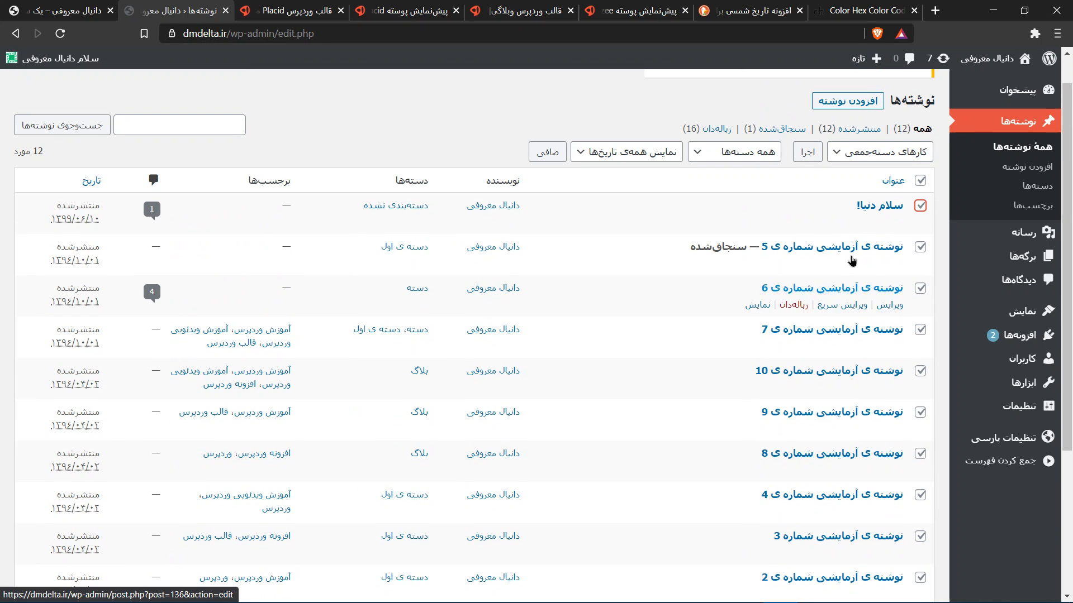
click(920, 206)
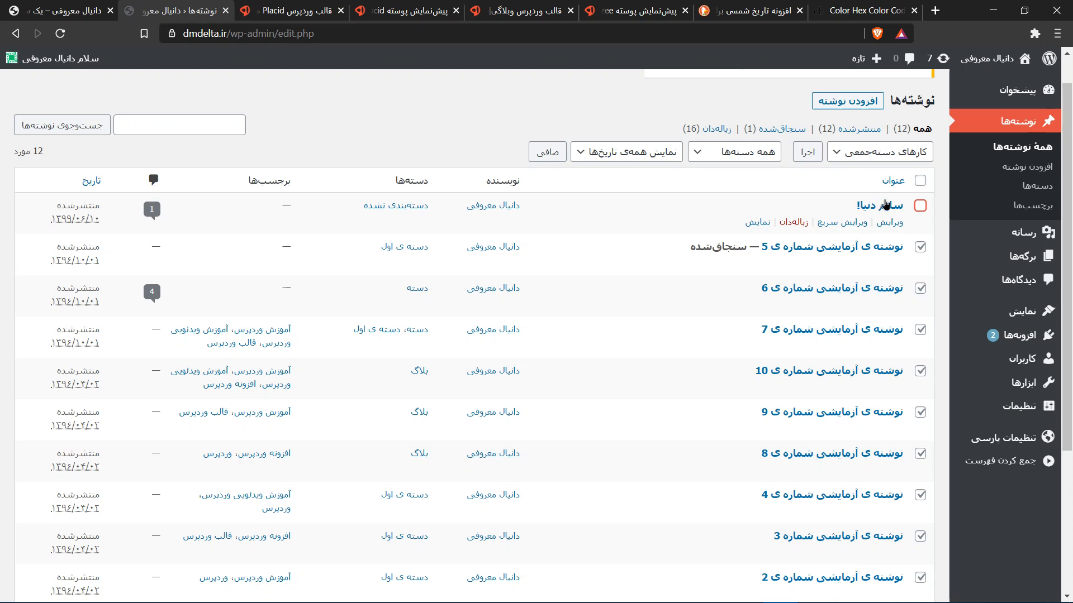
click(920, 205)
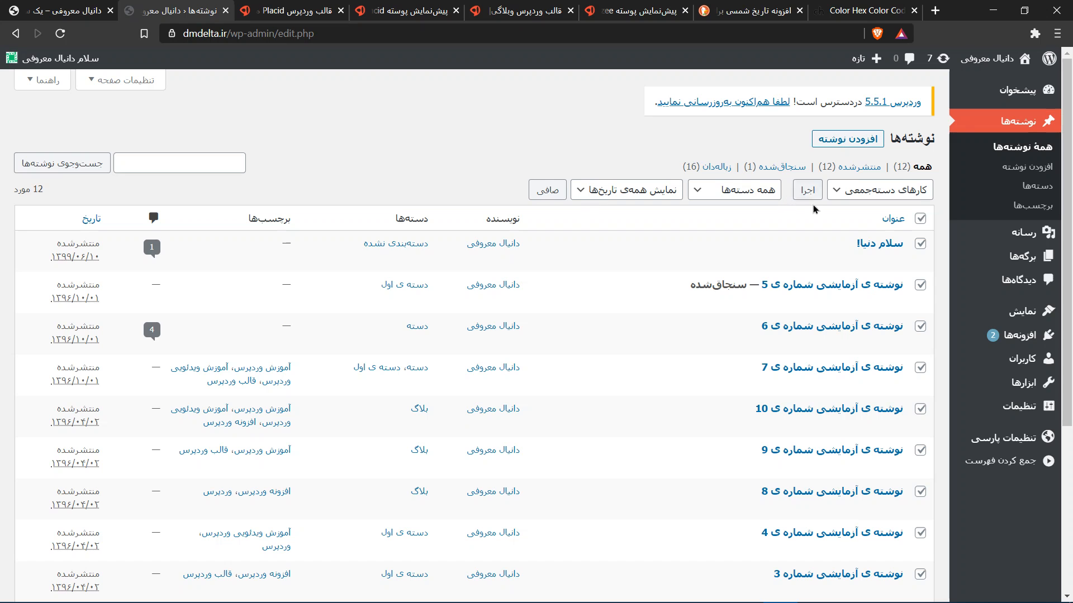
click(920, 244)
scroll(614, 296, down, 4)
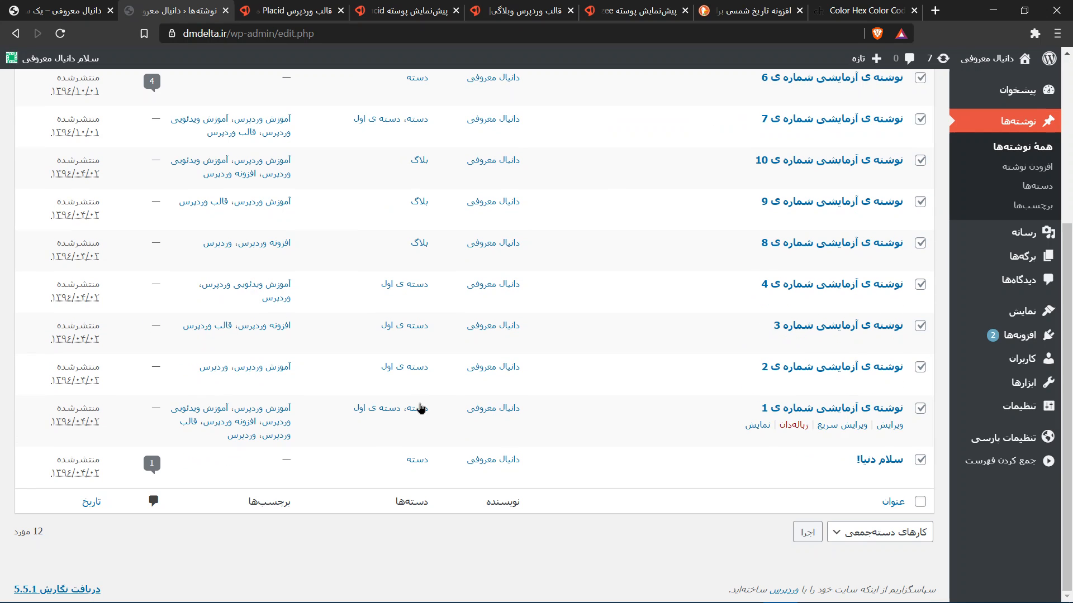
scroll(502, 395, up, 4)
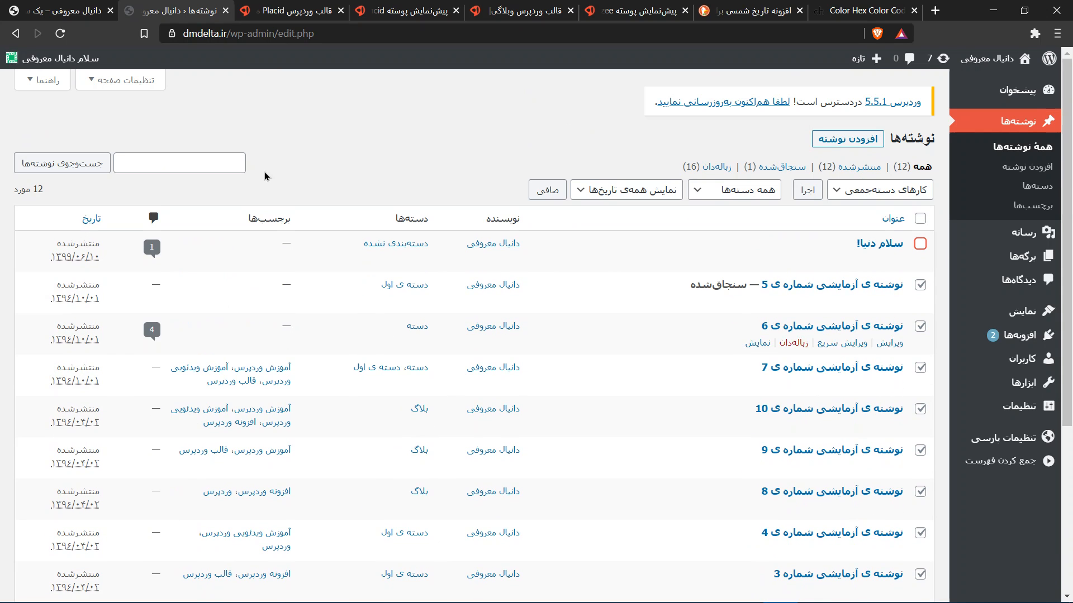
click(879, 195)
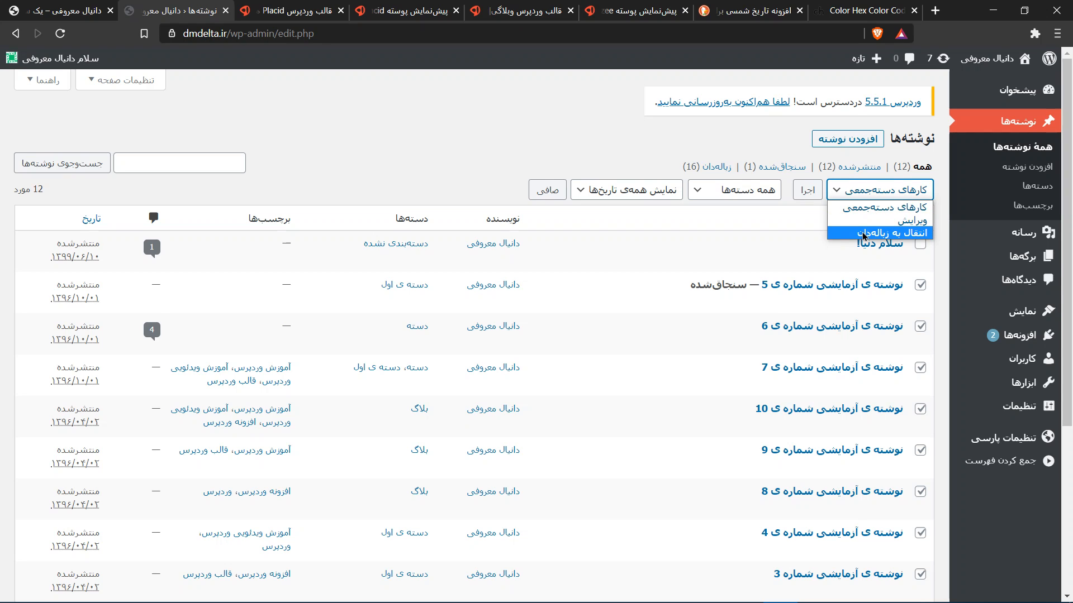
click(894, 233)
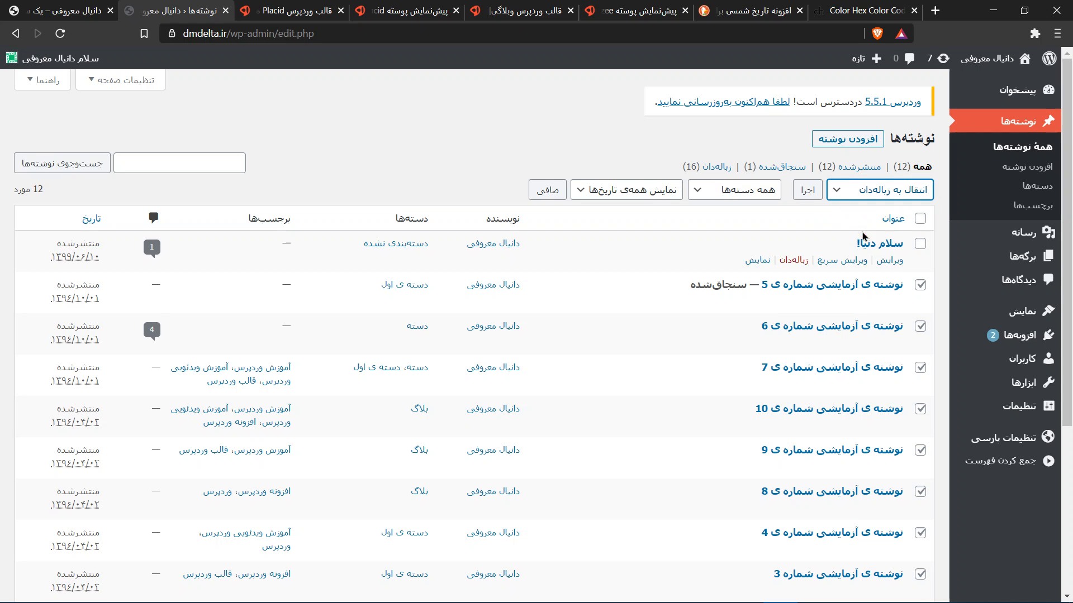
click(813, 196)
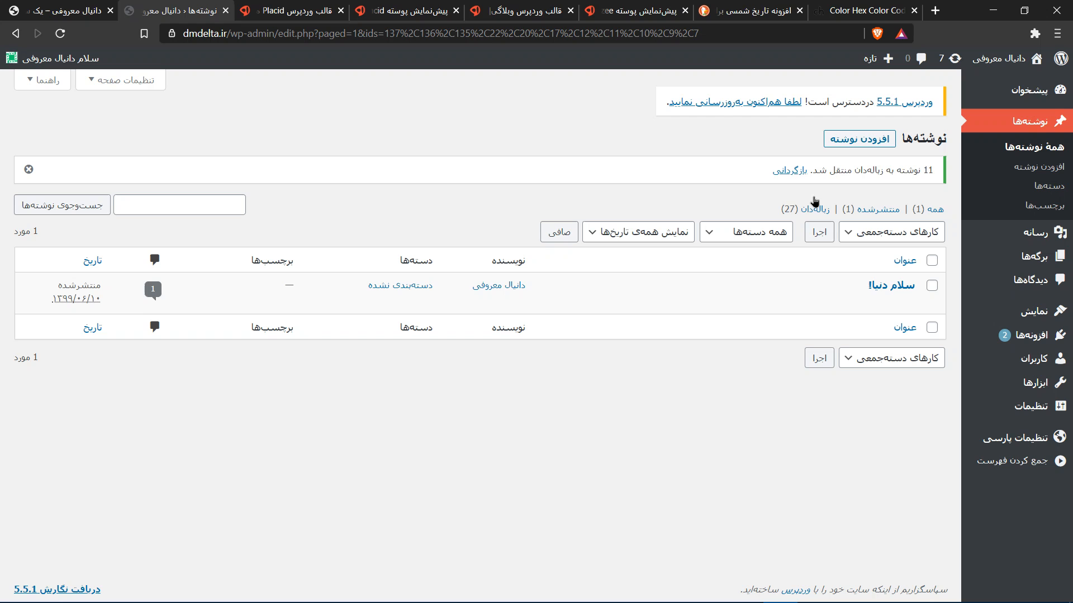
click(107, 5)
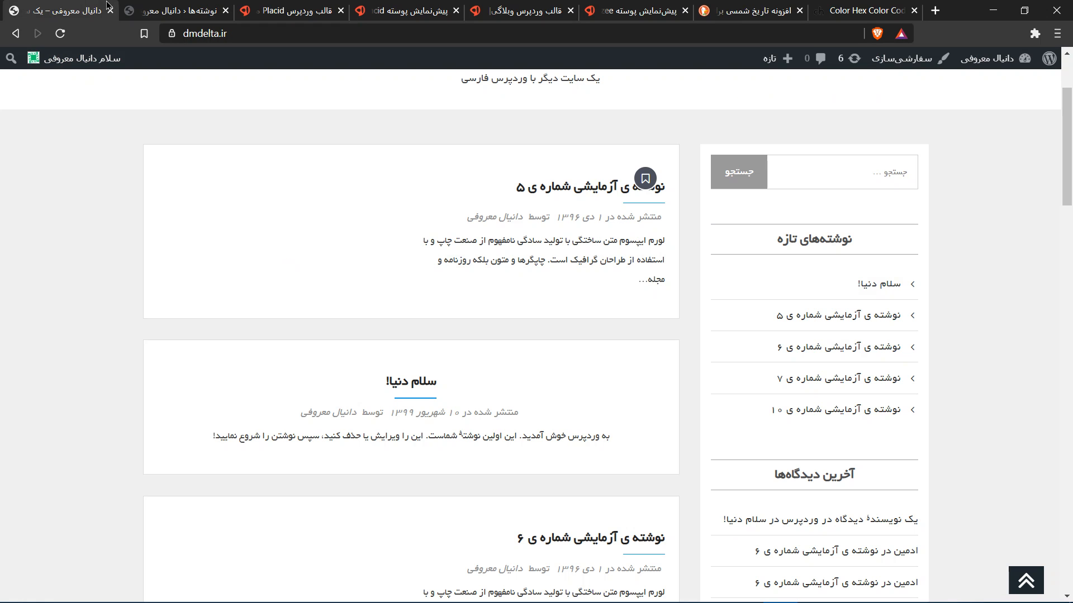
key(F5)
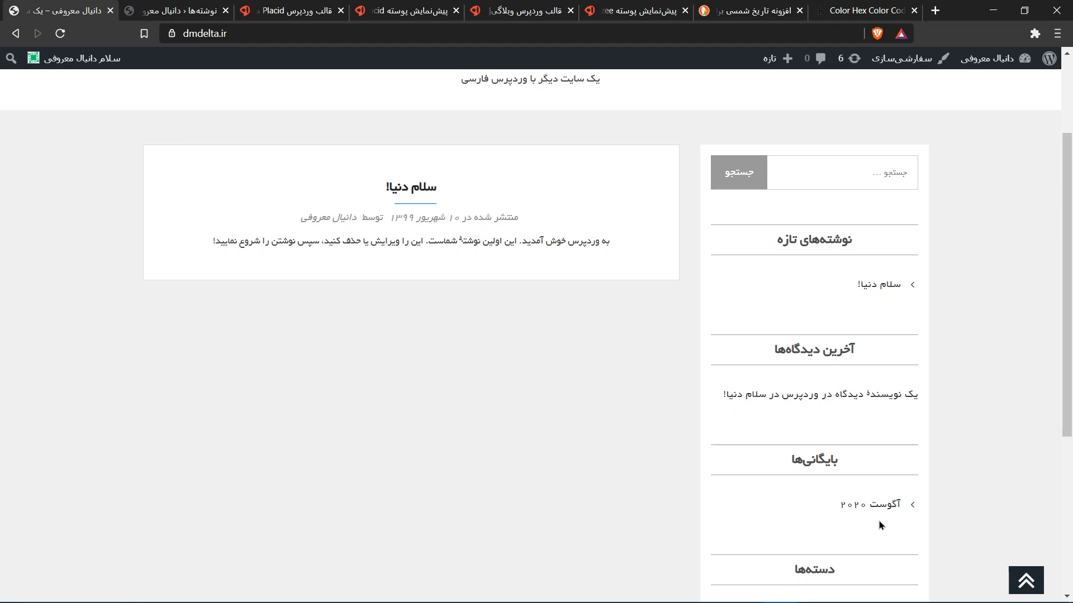
- Replace the sidebar's بایگانی‌ها widget with the بایگانی تاریخ خورشیدی widget, placed above دسته‌ها
click(191, 6)
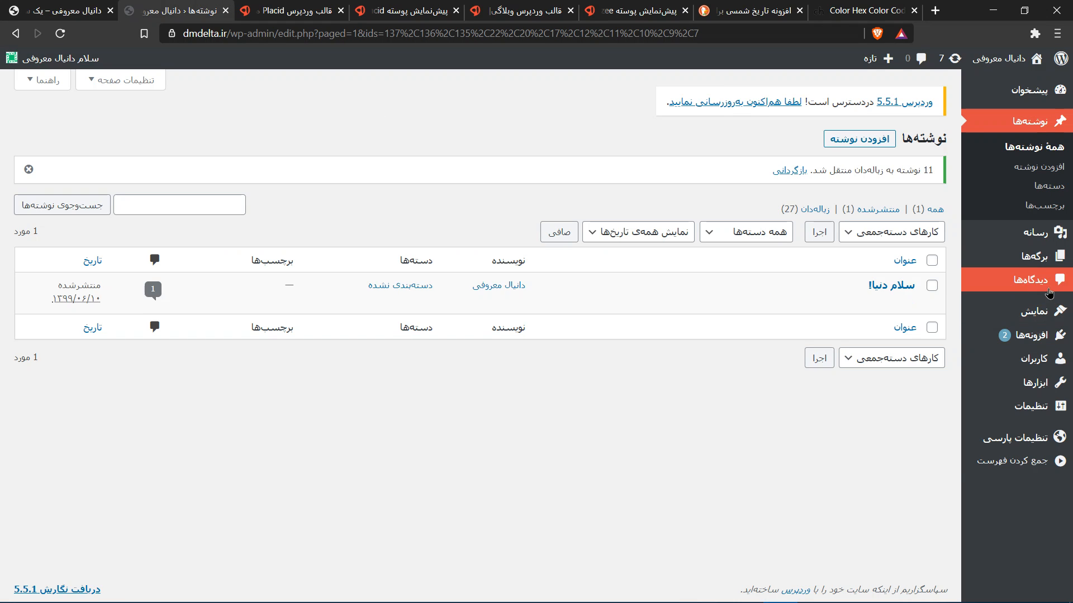
mouse_move(1041, 318)
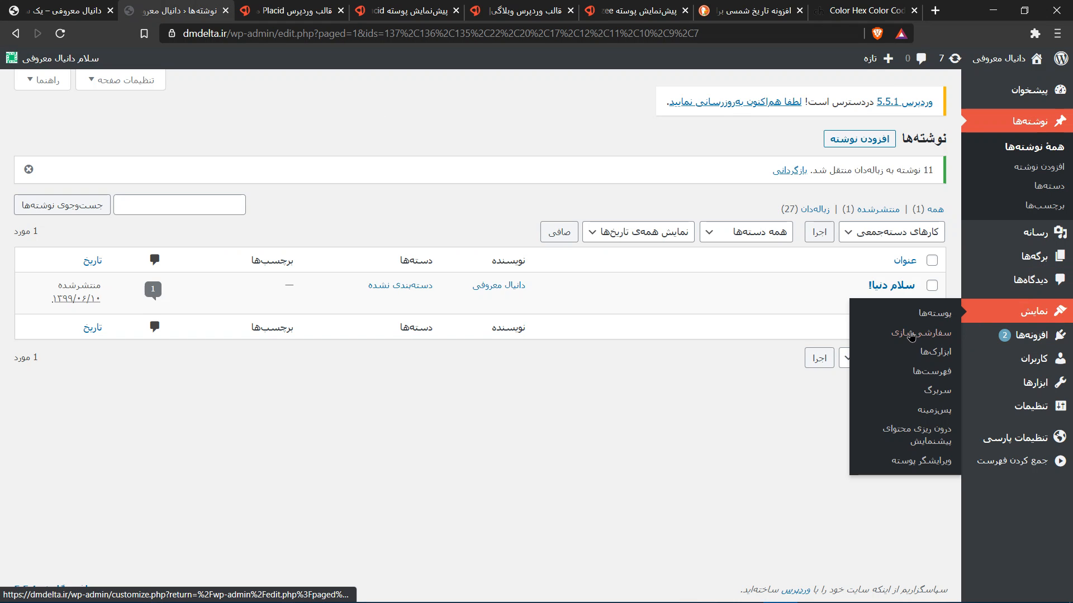
click(945, 360)
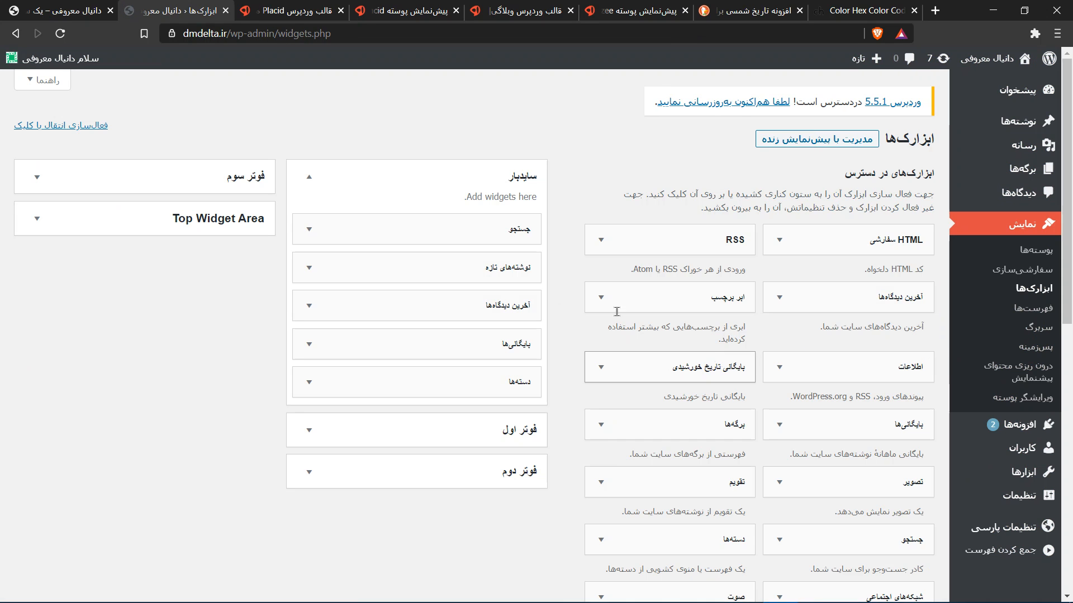
drag(651, 362, 409, 374)
click(309, 344)
click(509, 458)
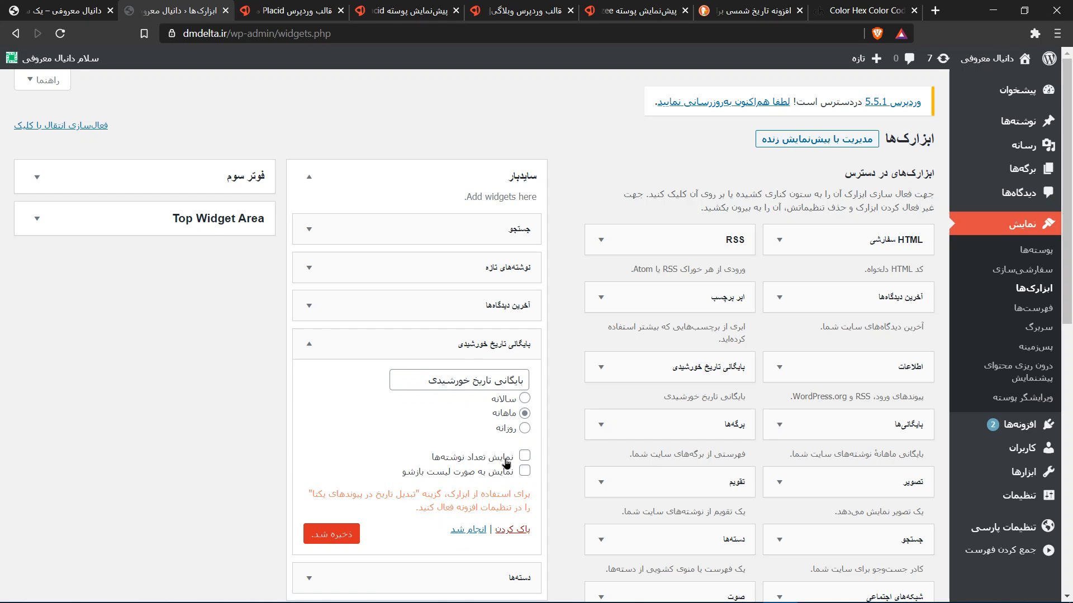
- Shorten the title of the sidebar's solar date archive widget to "بایگانی"
drag(415, 387, 540, 399)
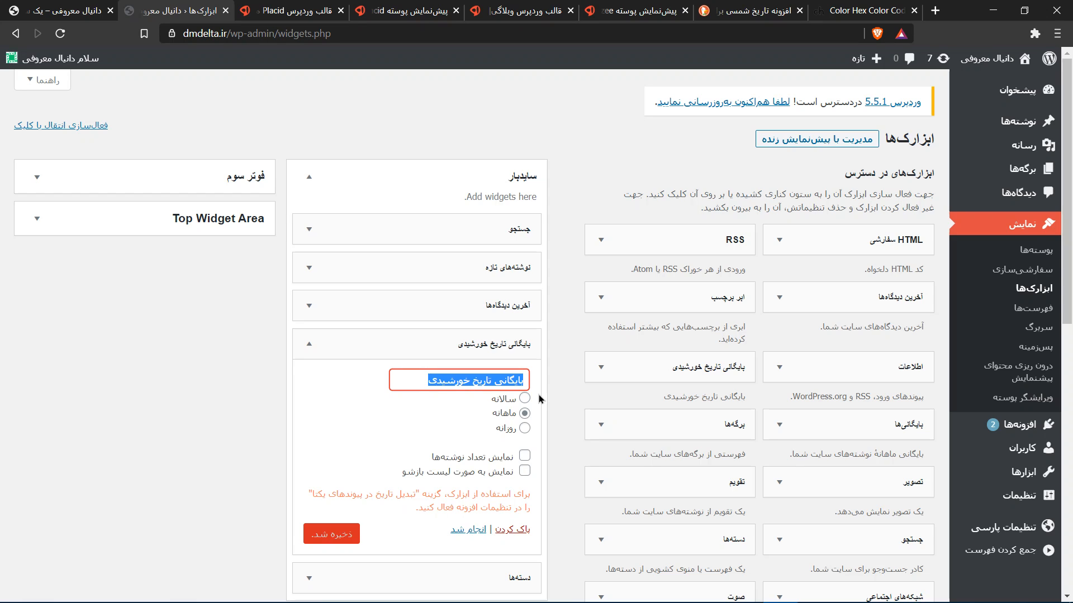
key(End)
key(BackSpace)
key(BackSpace)
key(BackSpace)
key(BackSpace)
key(BackSpace)
key(BackSpace)
key(BackSpace)
key(BackSpace)
key(BackSpace)
key(BackSpace)
key(BackSpace)
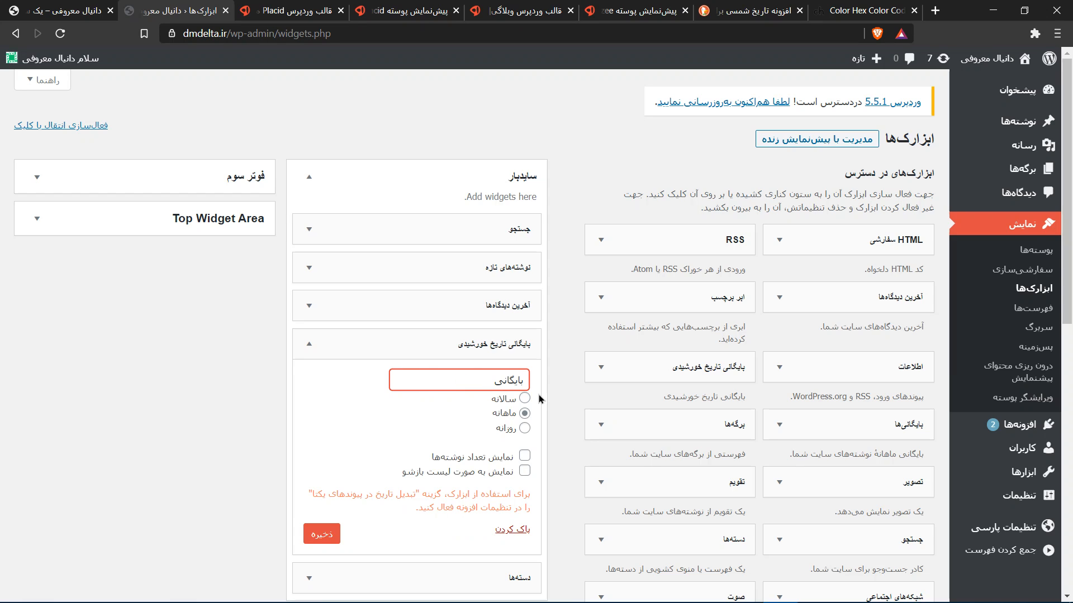
- Enable نمایش تعداد نوشته‌ها in the solar date archive widget and save it
click(523, 456)
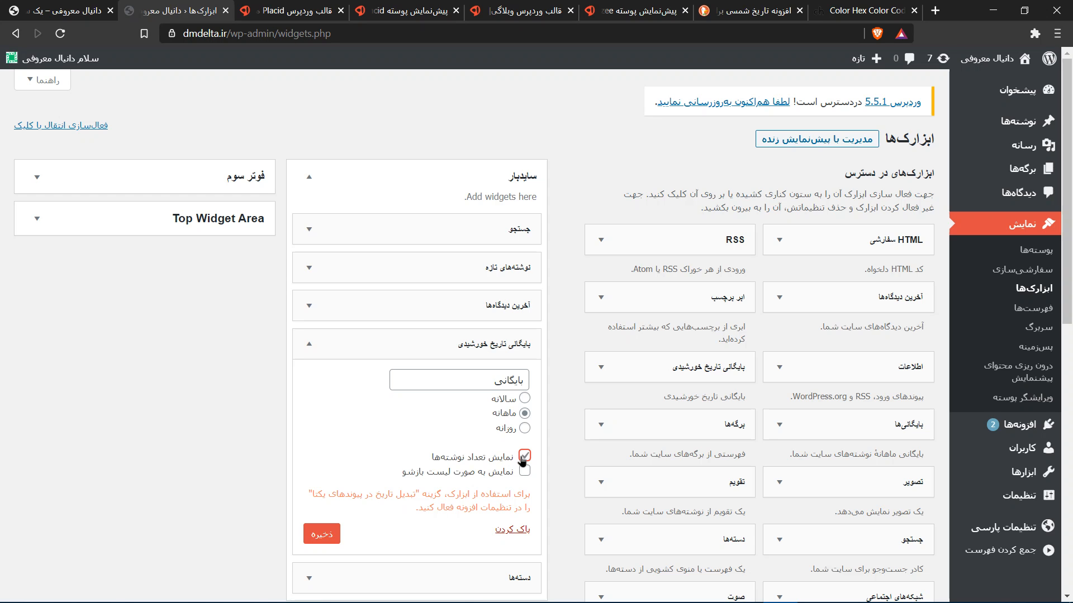
scroll(522, 460, down, 3)
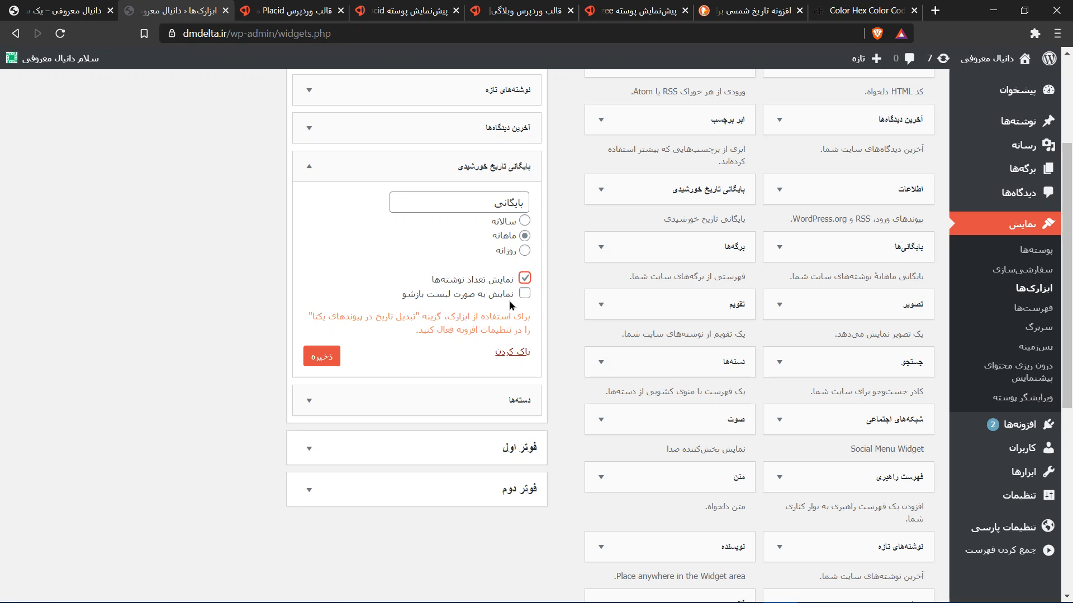
click(327, 362)
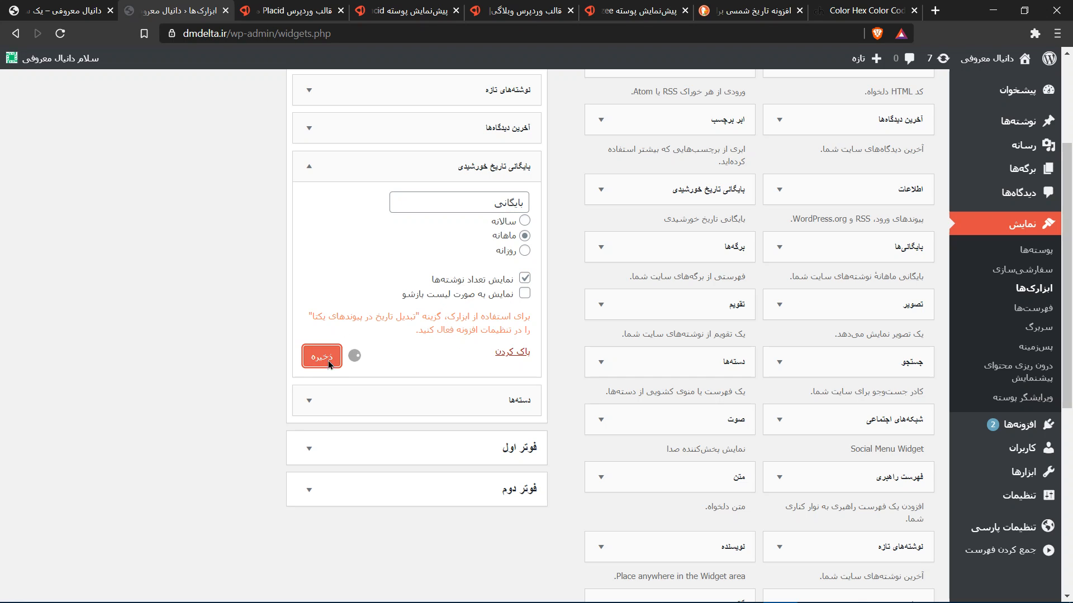
- Check the sidebar on the reloaded home page and read the archive widget's note about the required plugin option
click(52, 5)
key(F5)
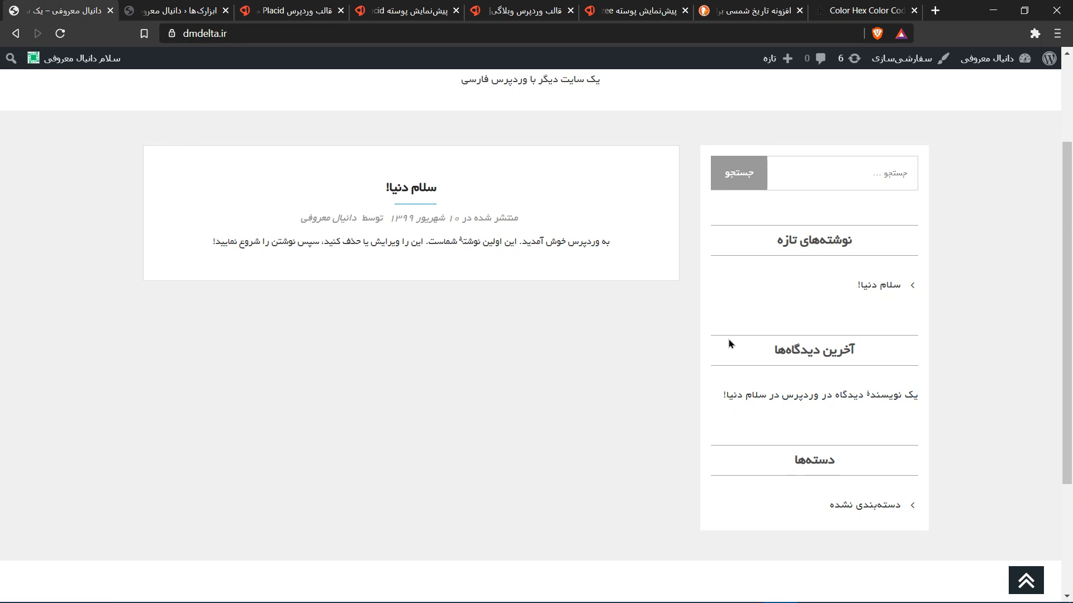
click(204, 5)
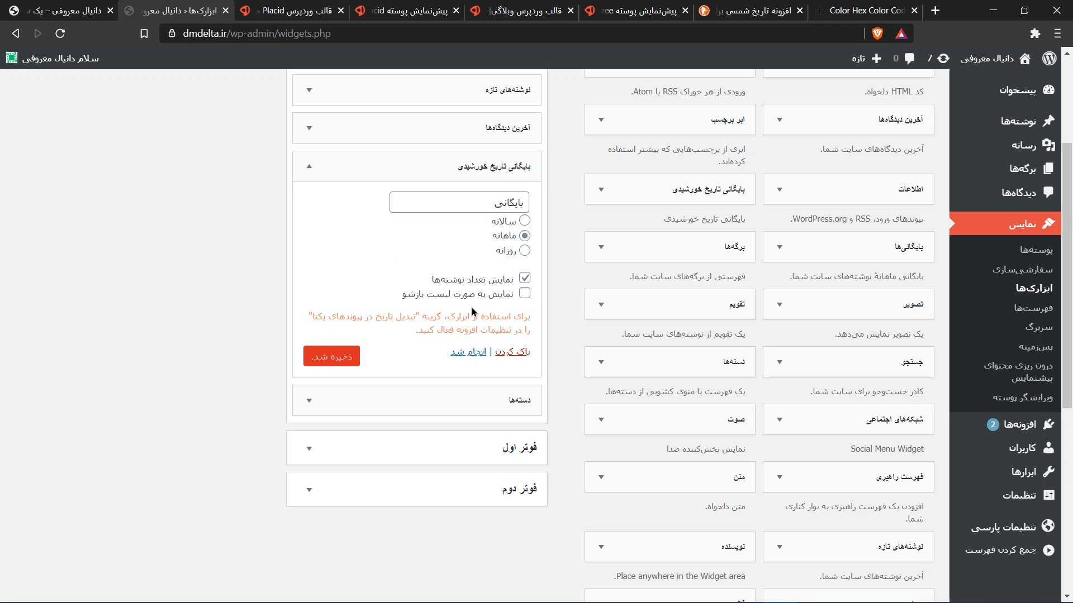
drag(522, 317, 324, 317)
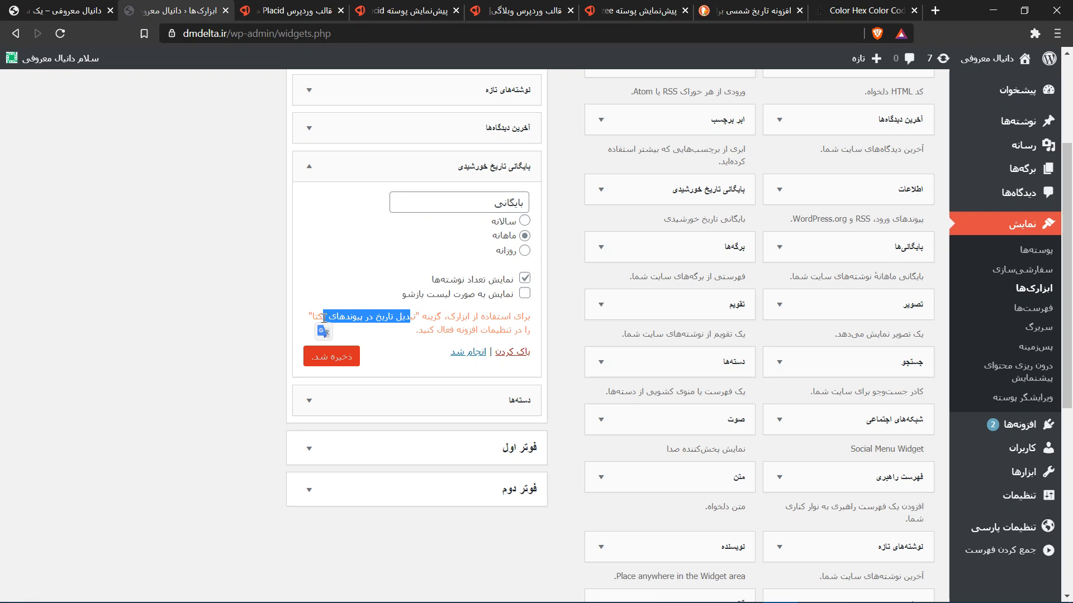
click(324, 318)
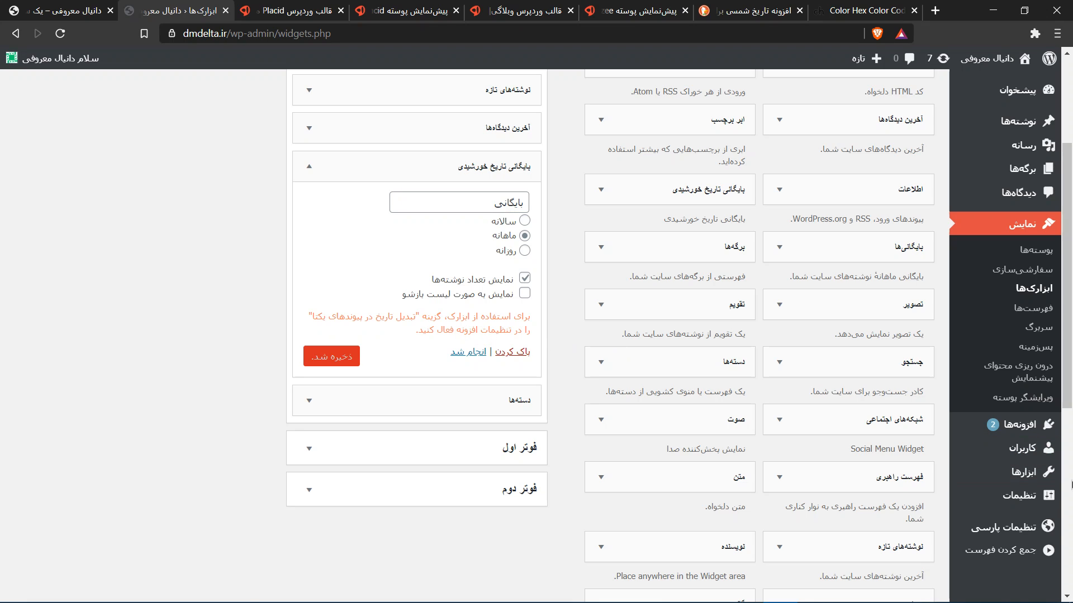
- Enable تبدیل تاریخ در پیوندهای یکتا in the conversion options of تنظیمات پارسی and save the changes
click(995, 534)
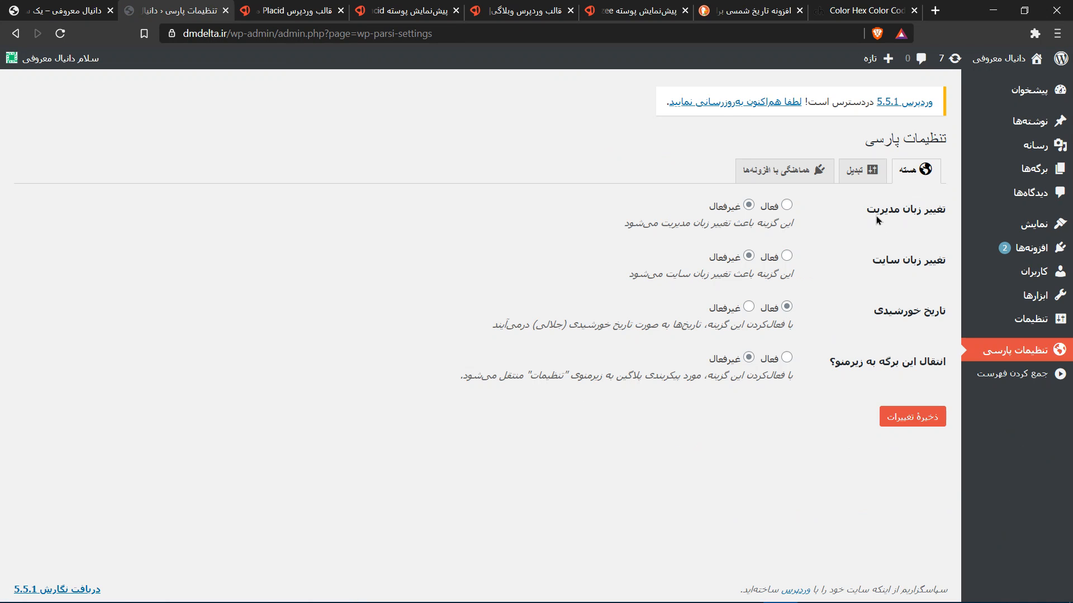
click(855, 172)
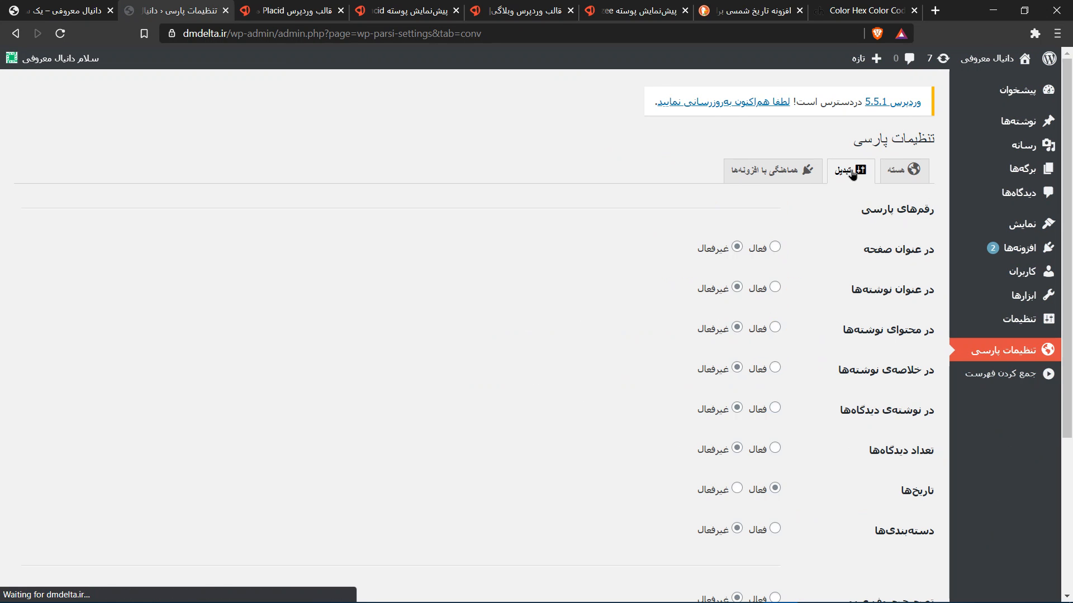
scroll(821, 384, down, 2)
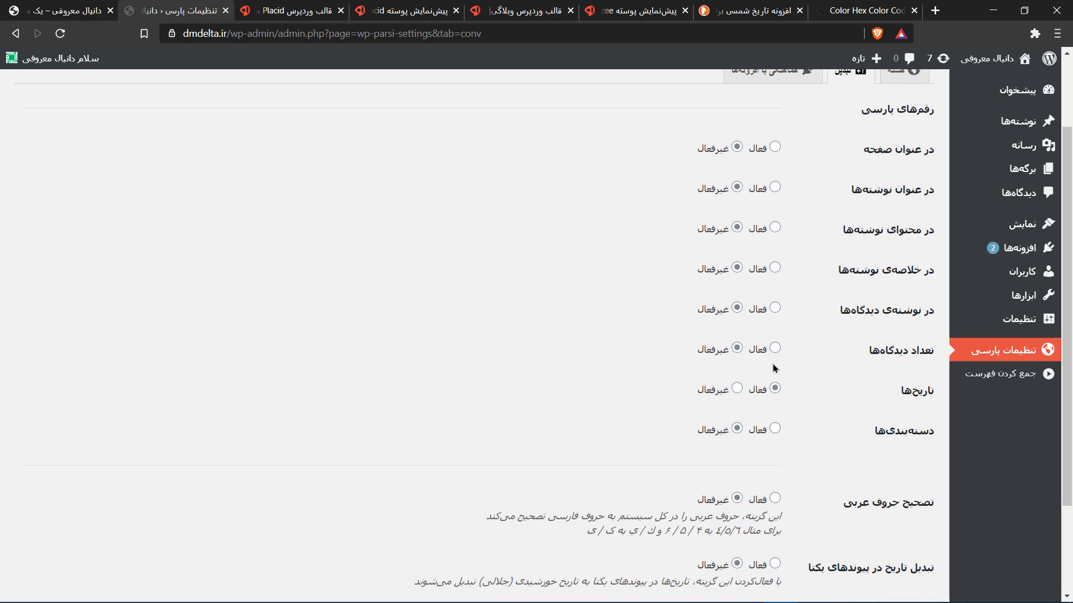
scroll(773, 364, down, 2)
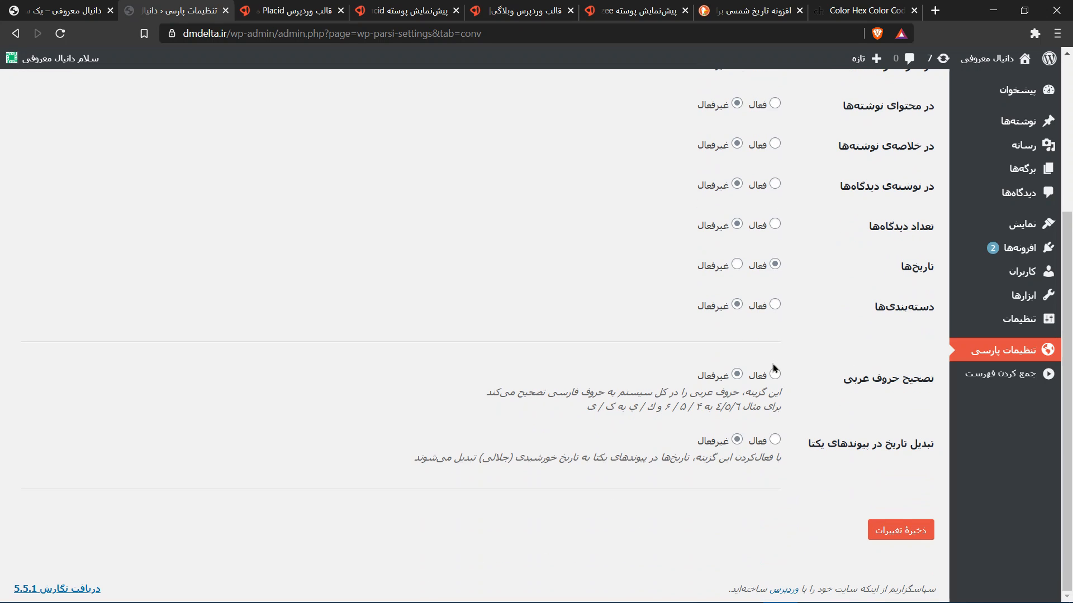
click(773, 442)
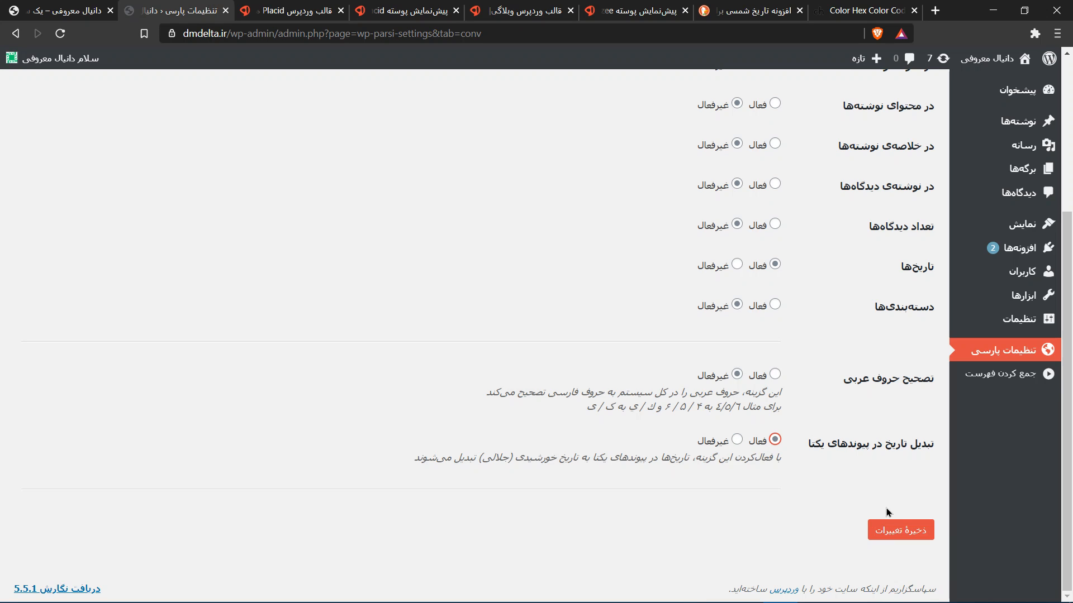
click(908, 528)
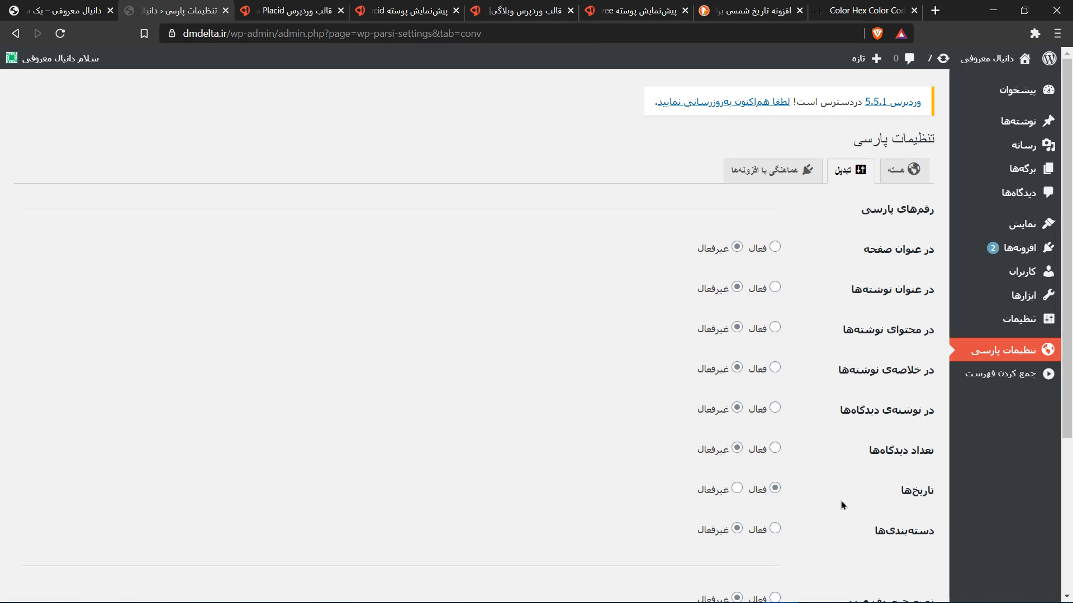
- Reload the site's home page and examine the sidebar archive, the footer and the header search box
click(49, 6)
key(F5)
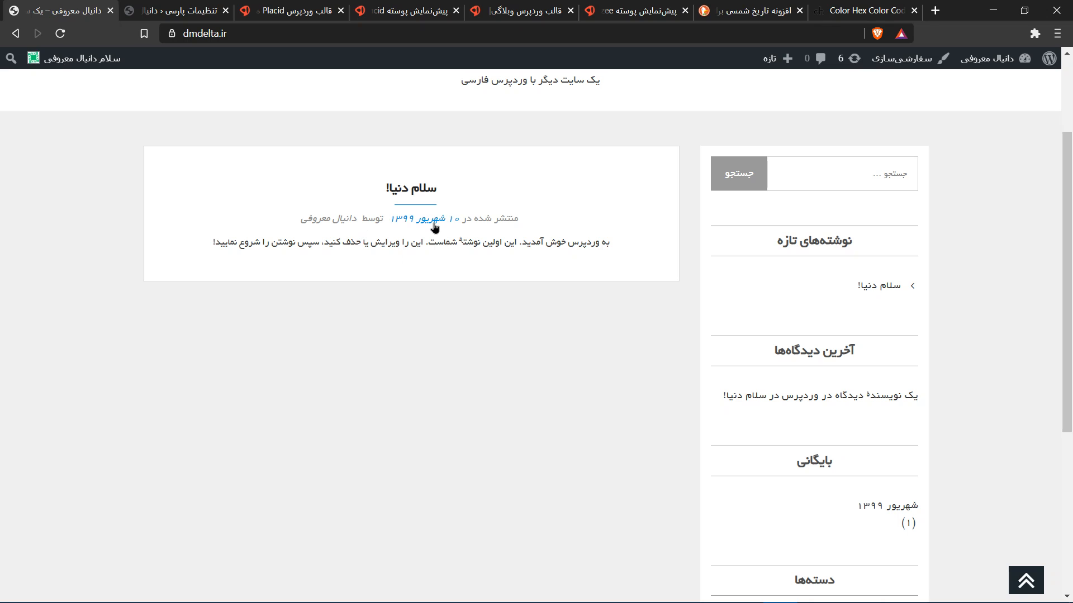
scroll(457, 314, down, 5)
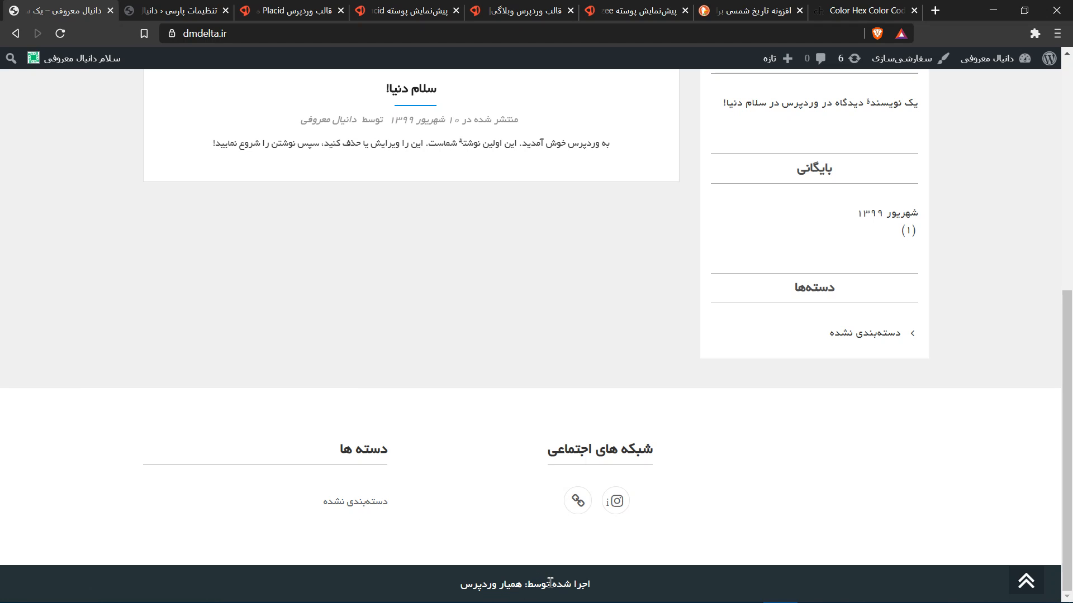
click(1027, 581)
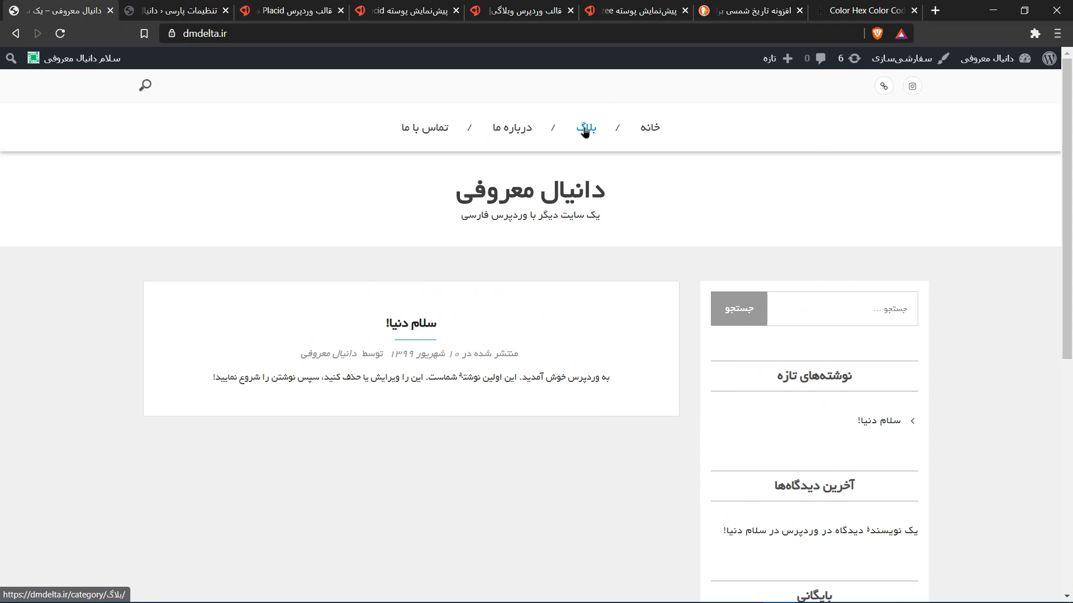
click(140, 85)
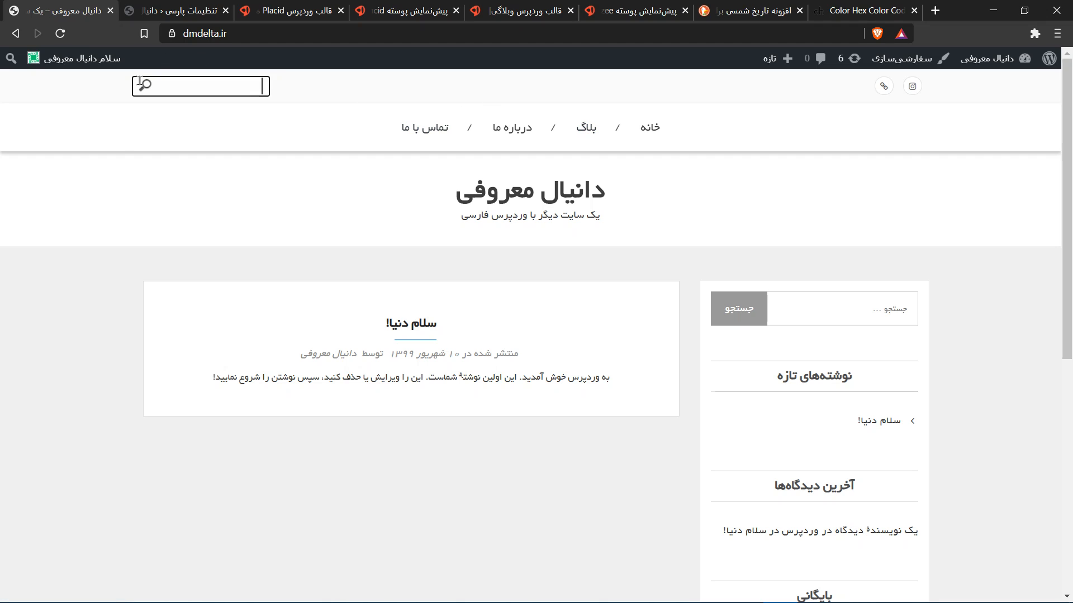
click(293, 207)
scroll(933, 452, down, 6)
scroll(933, 453, up, 6)
- Open the site's general settings (عمومی) and highlight the tagline text in معرفی کوتاه
click(128, 6)
mouse_move(1009, 317)
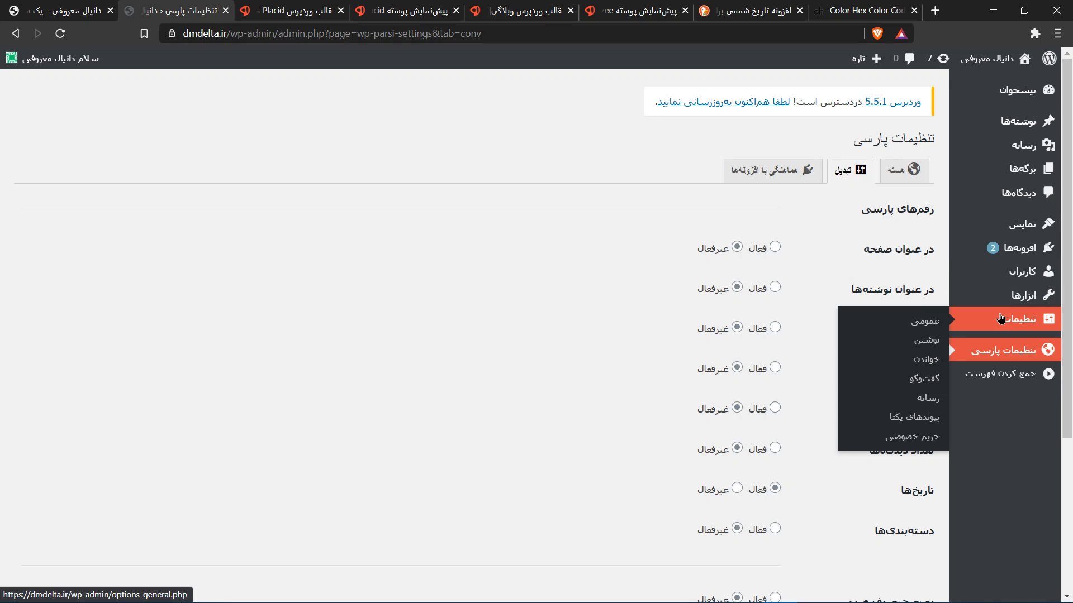
click(927, 329)
drag(639, 218, 730, 184)
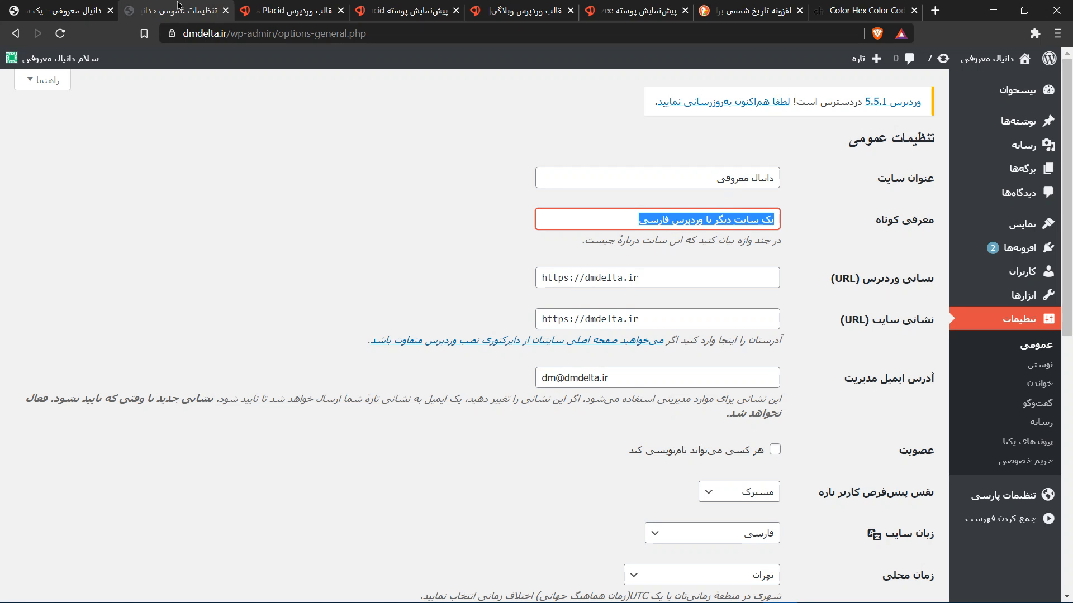
- Go back to the site's home page and look over the header tagline, the post and the sidebar widgets
click(70, 7)
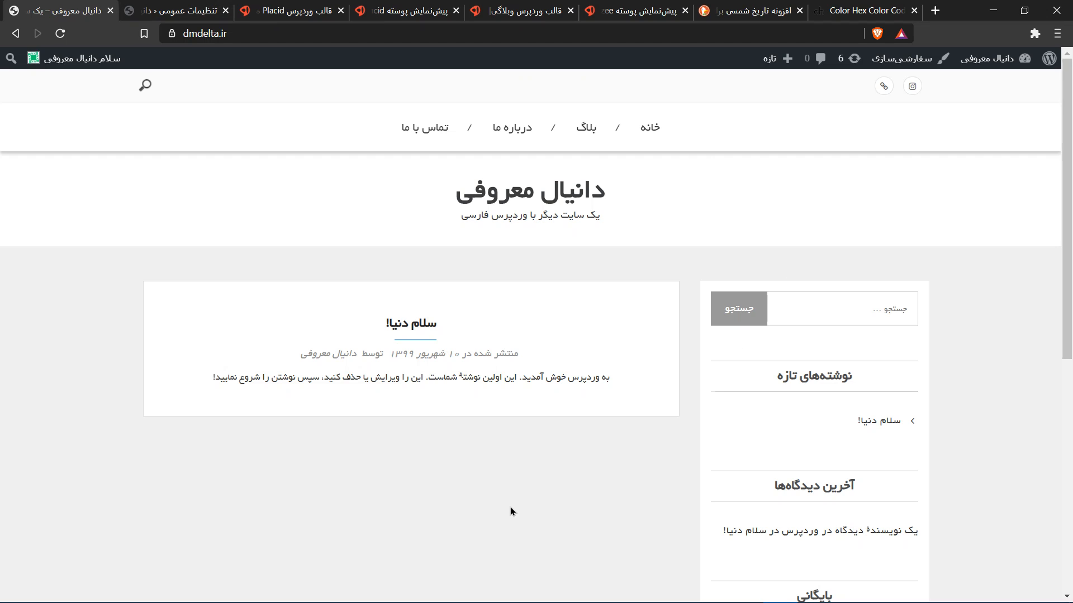
scroll(672, 386, down, 5)
scroll(672, 387, up, 5)
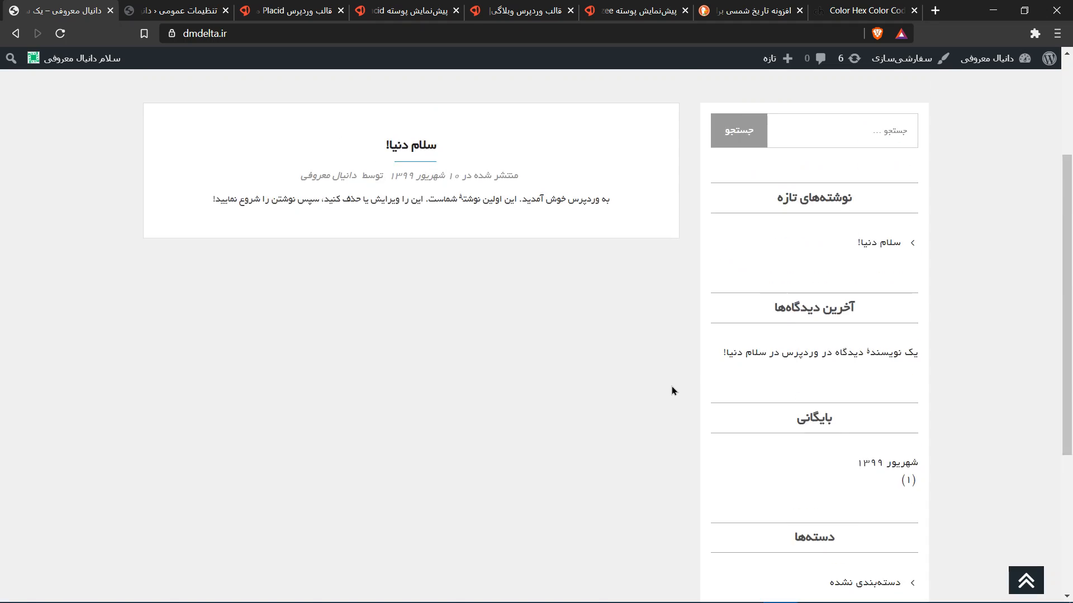
- Return to the general settings, deselect the معرفی کوتاه text and look through the options under افزونه‌ها and نمایش
click(206, 7)
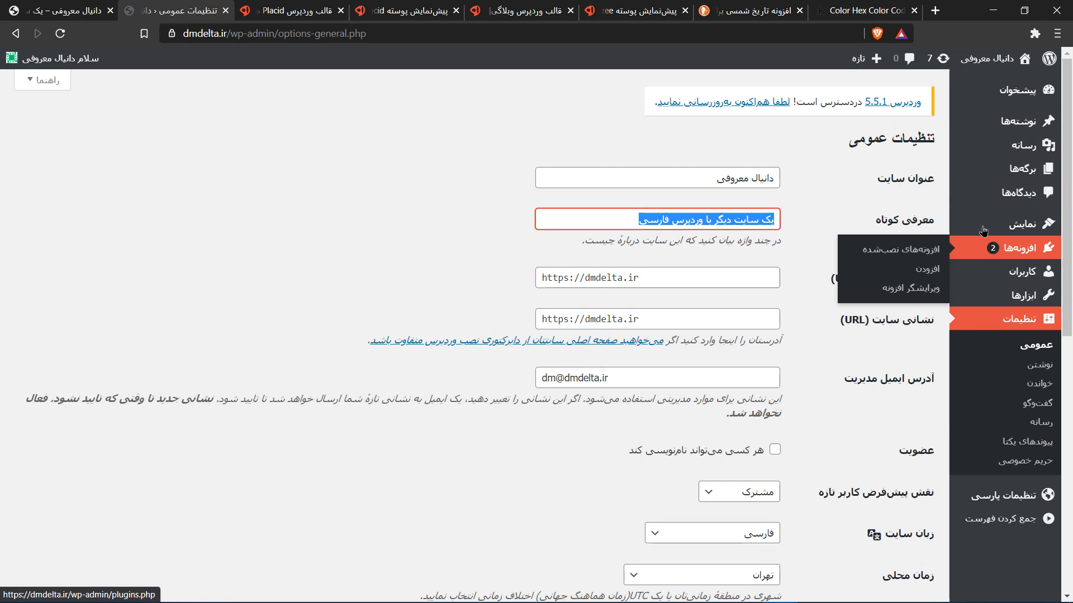
click(833, 235)
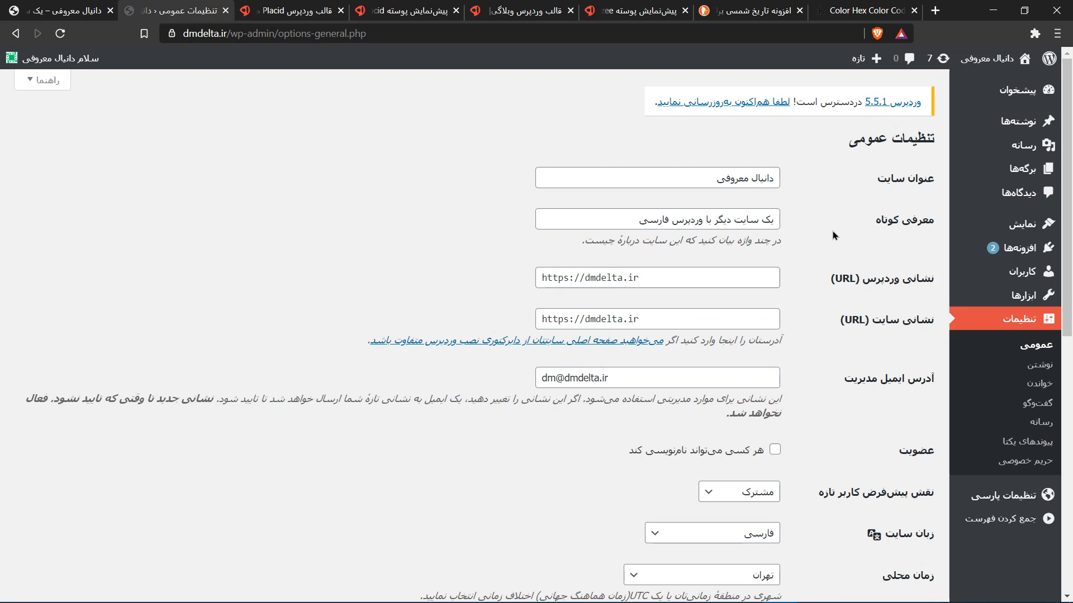
mouse_move(1013, 258)
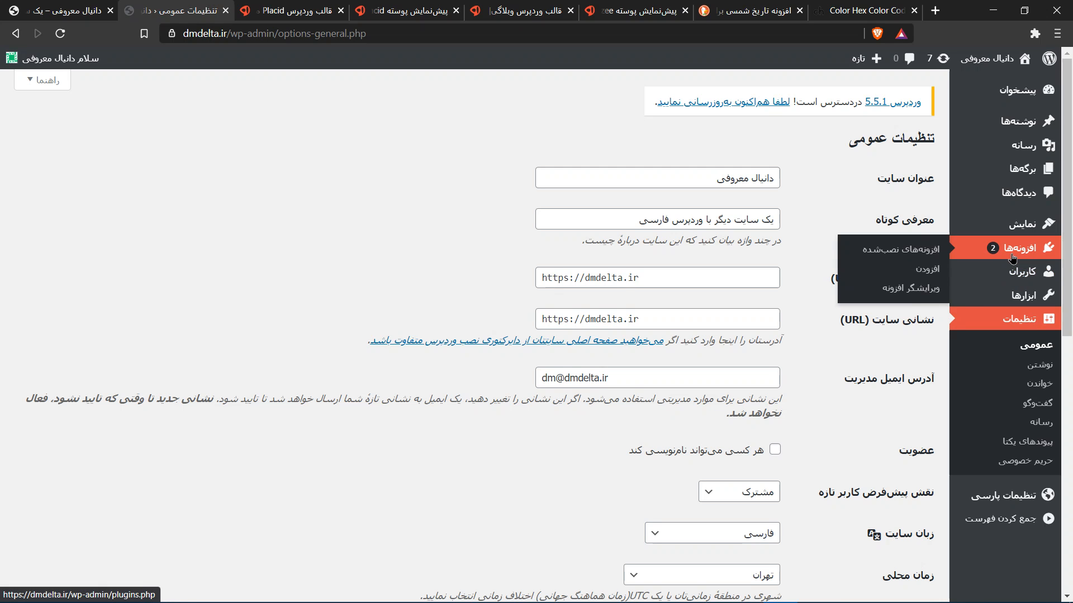
mouse_move(1006, 225)
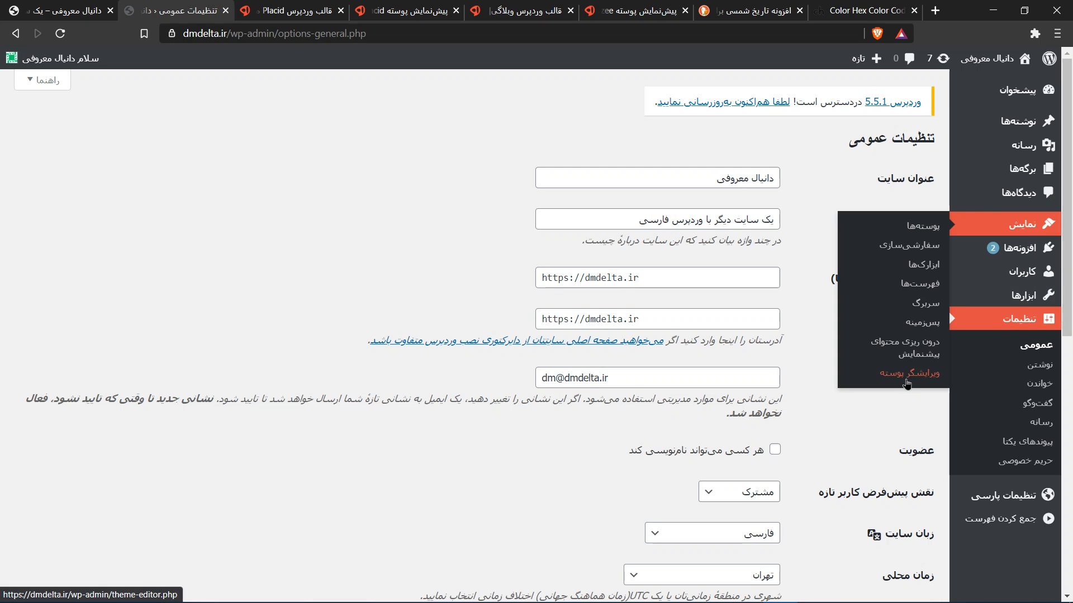